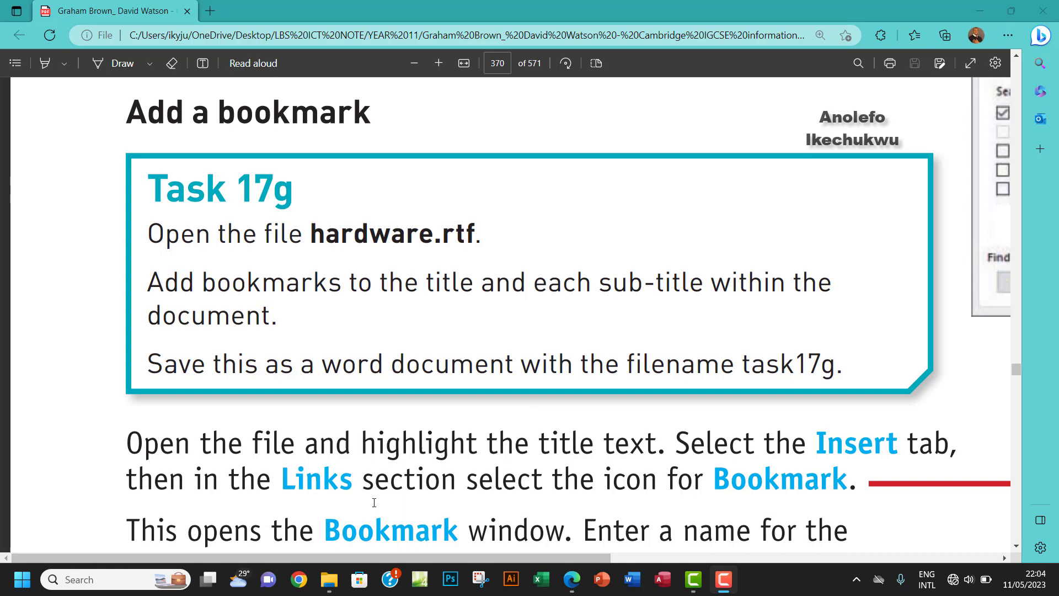
Open hardware.rtf from the Chapter 17 source files folder in Word
left_click(333, 580)
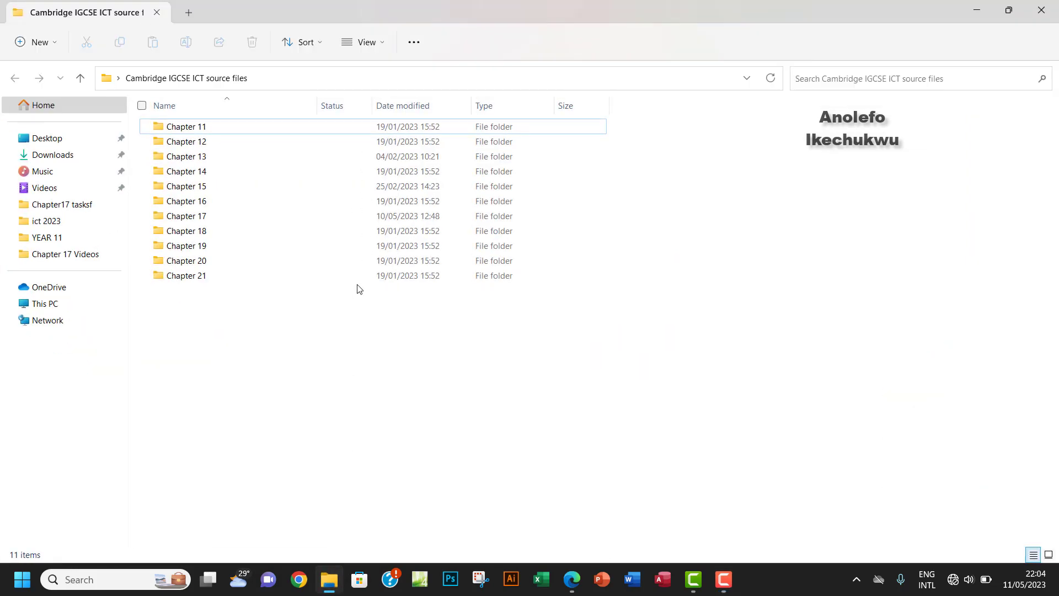
double_click(190, 216)
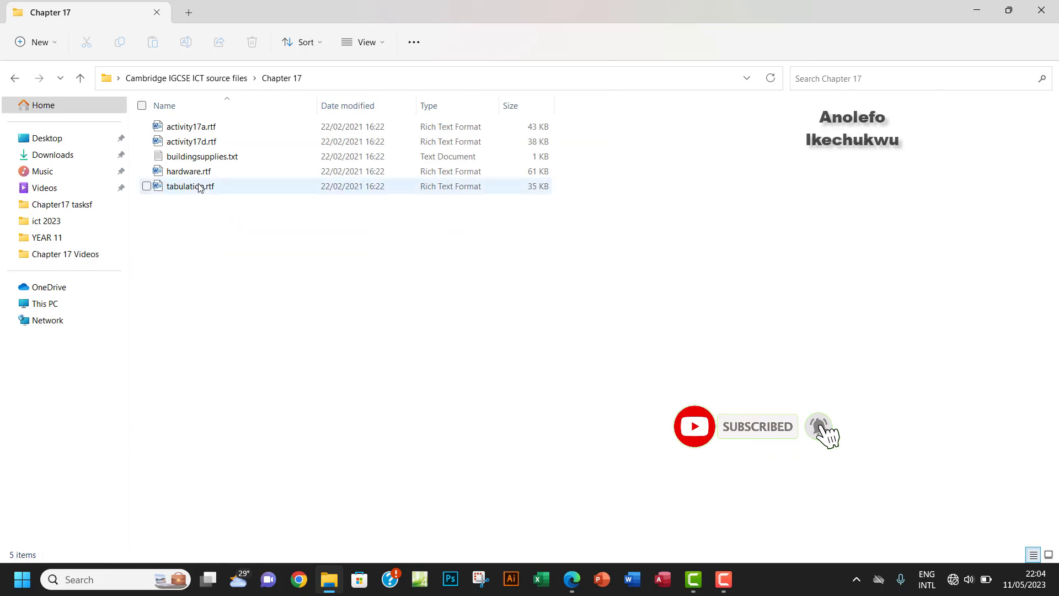
double_click(190, 172)
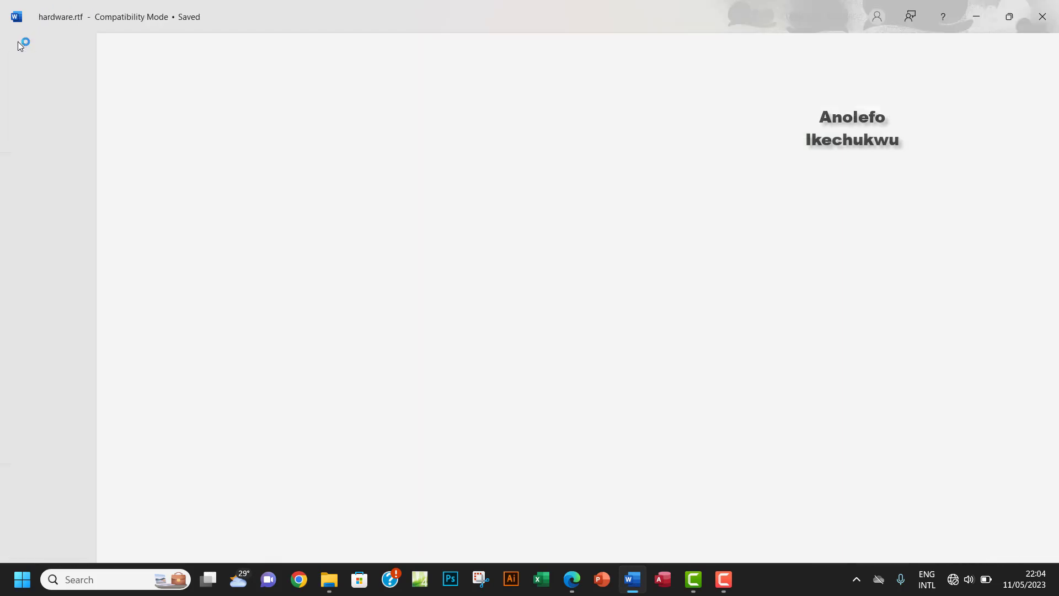
Save as Word Document (*.docx) named task 17g in Desktop\Chapter17 tasksf, accepting the format upgrade
left_click(20, 43)
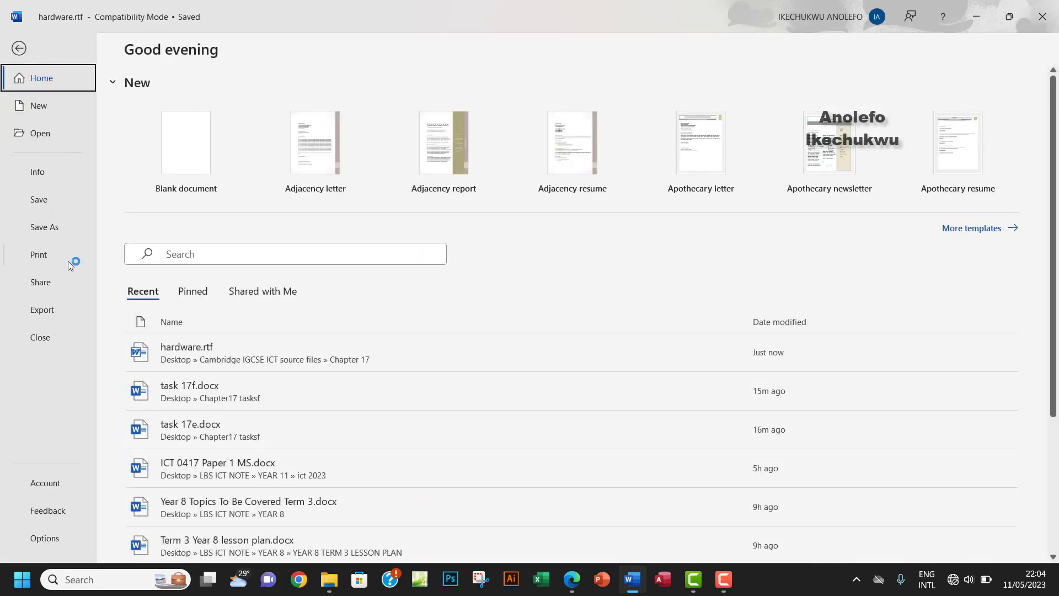
left_click(53, 230)
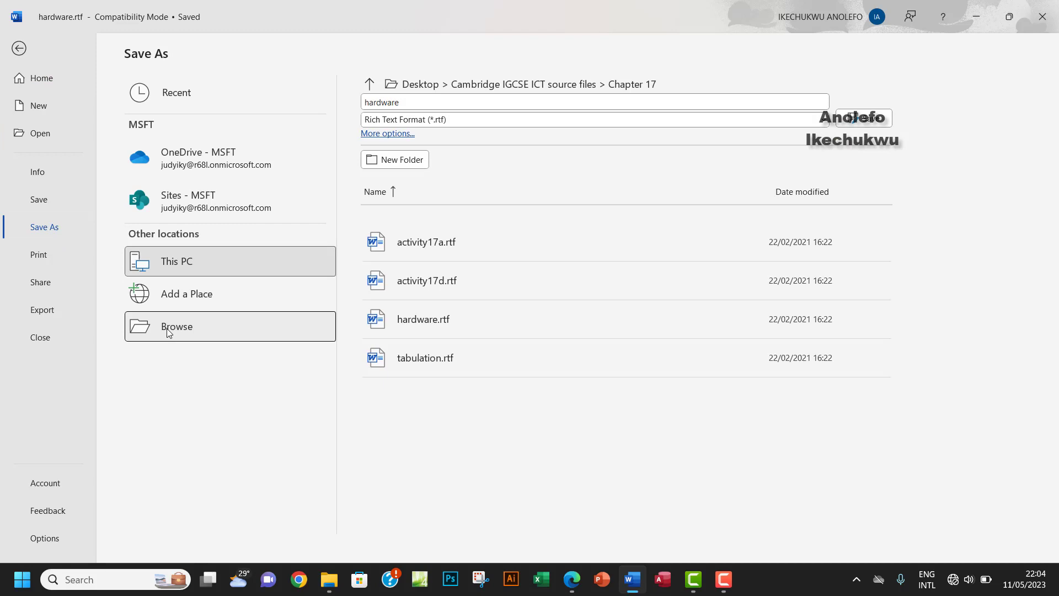
left_click(168, 328)
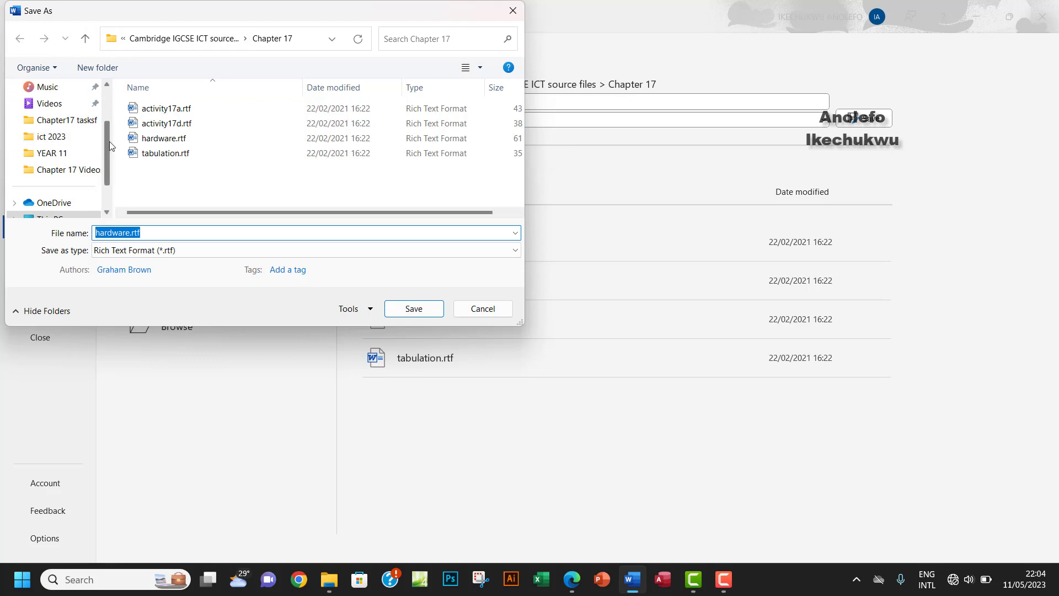
scroll(109, 141, "up", 3)
left_click(52, 120)
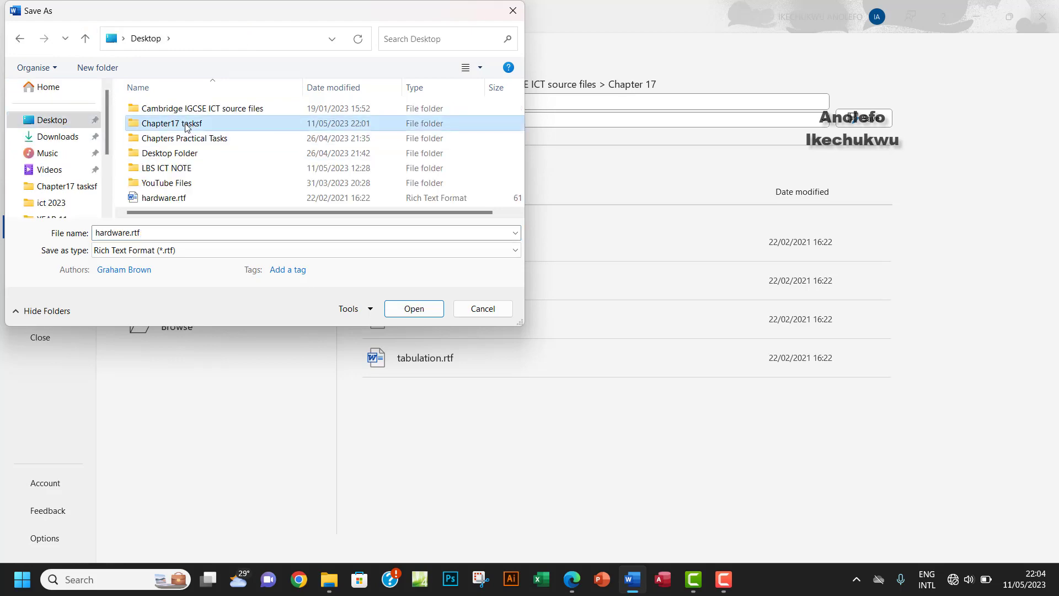
double_click(186, 127)
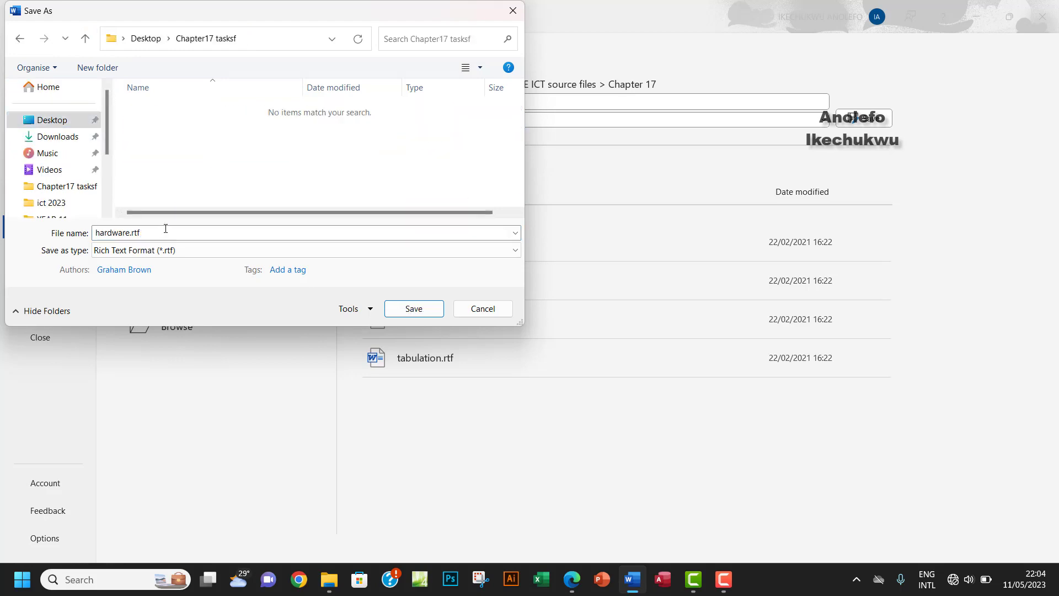
left_click(190, 252)
left_click(192, 264)
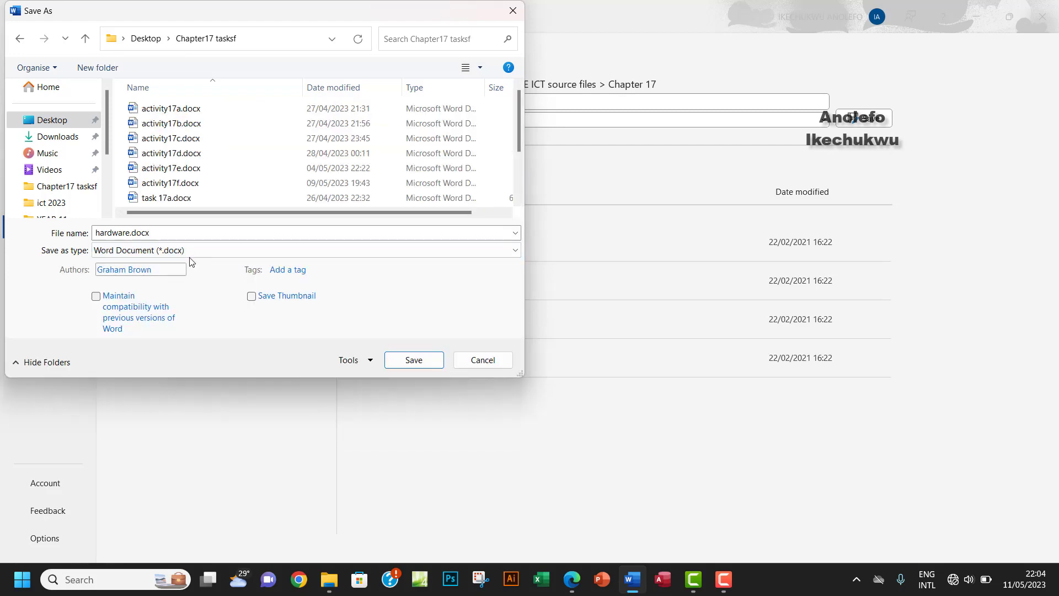
double_click(171, 233)
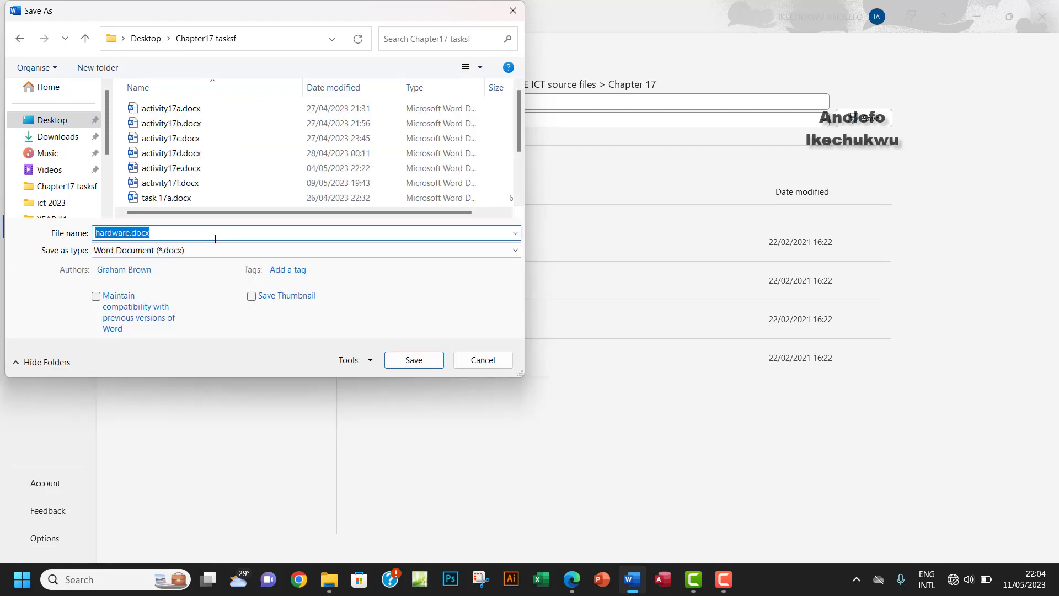
type("task 17g")
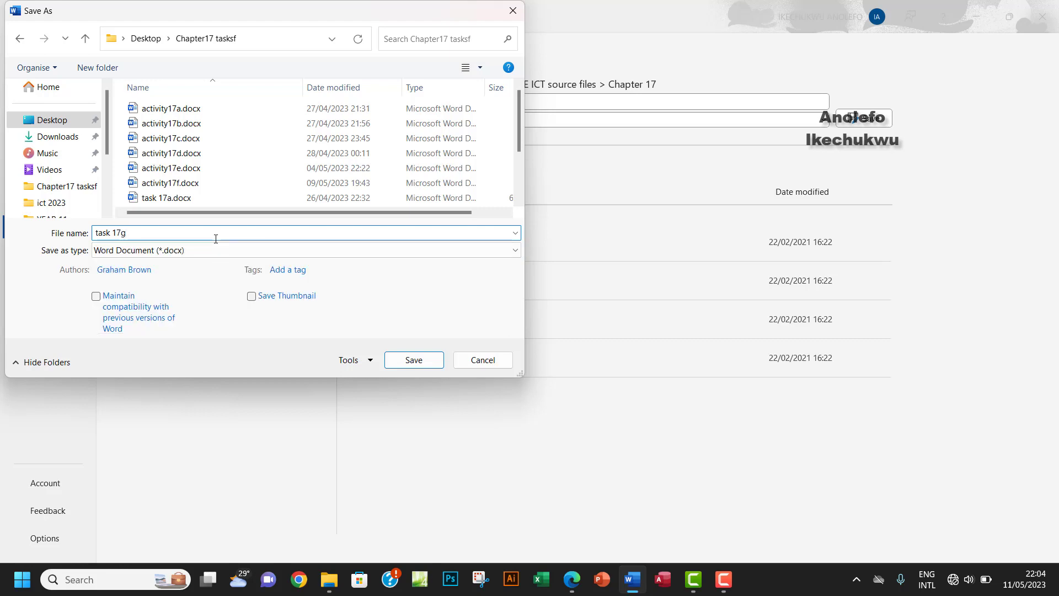
left_click(426, 367)
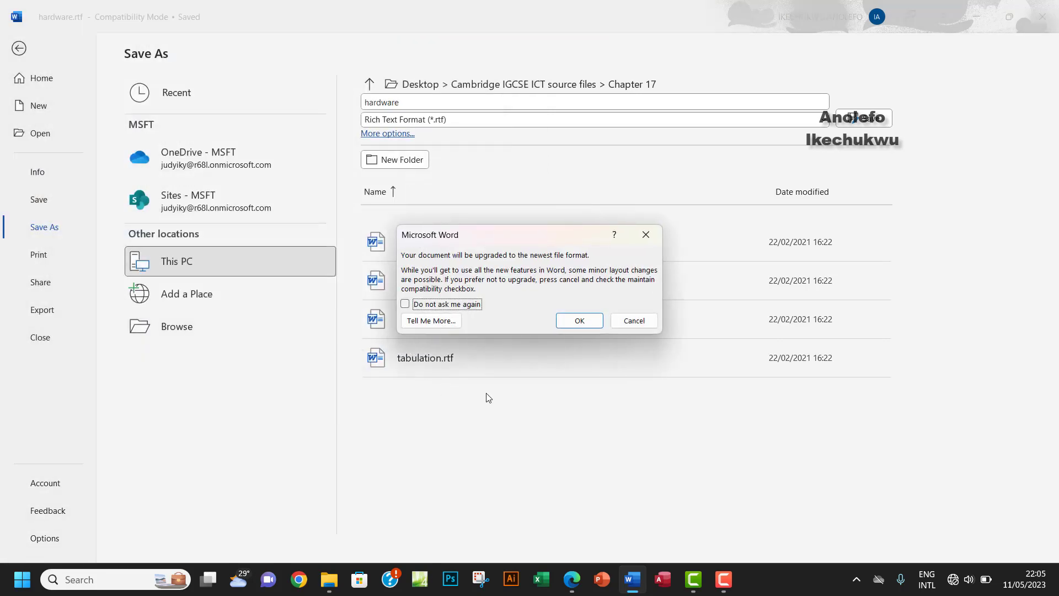
left_click(570, 322)
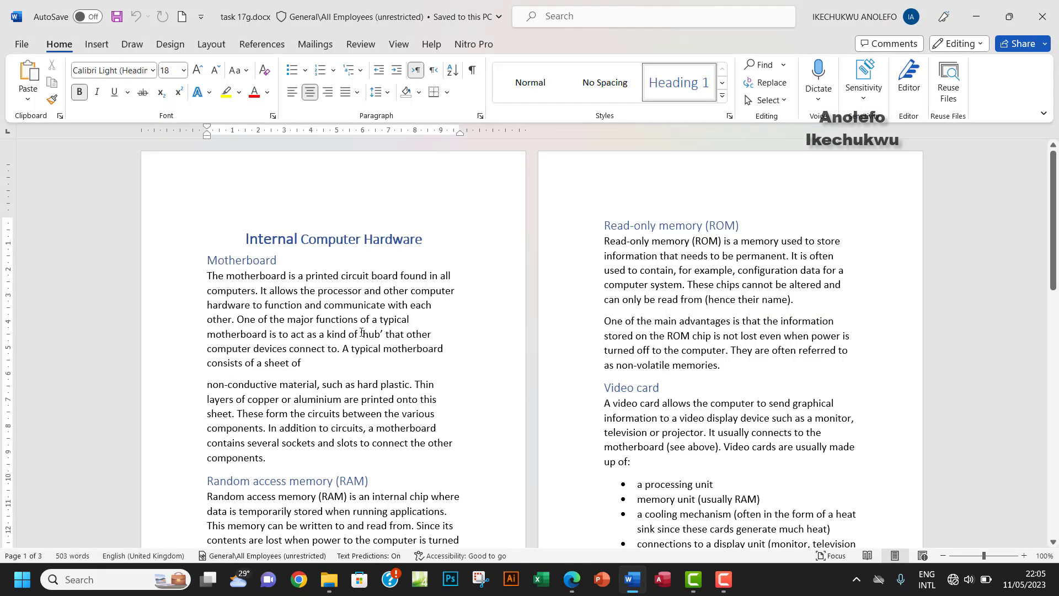
left_click(572, 583)
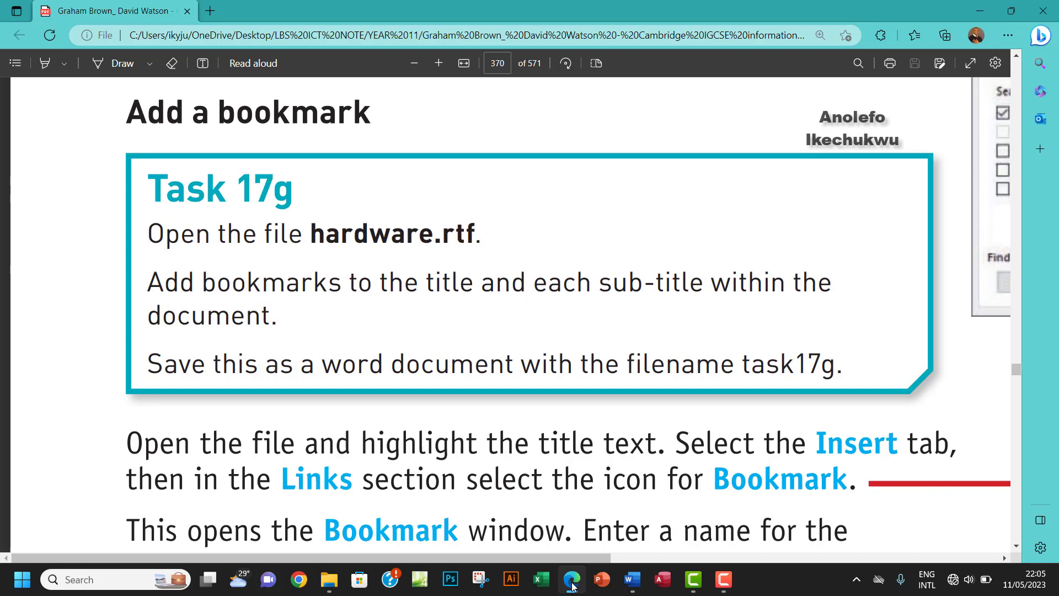
left_click(572, 584)
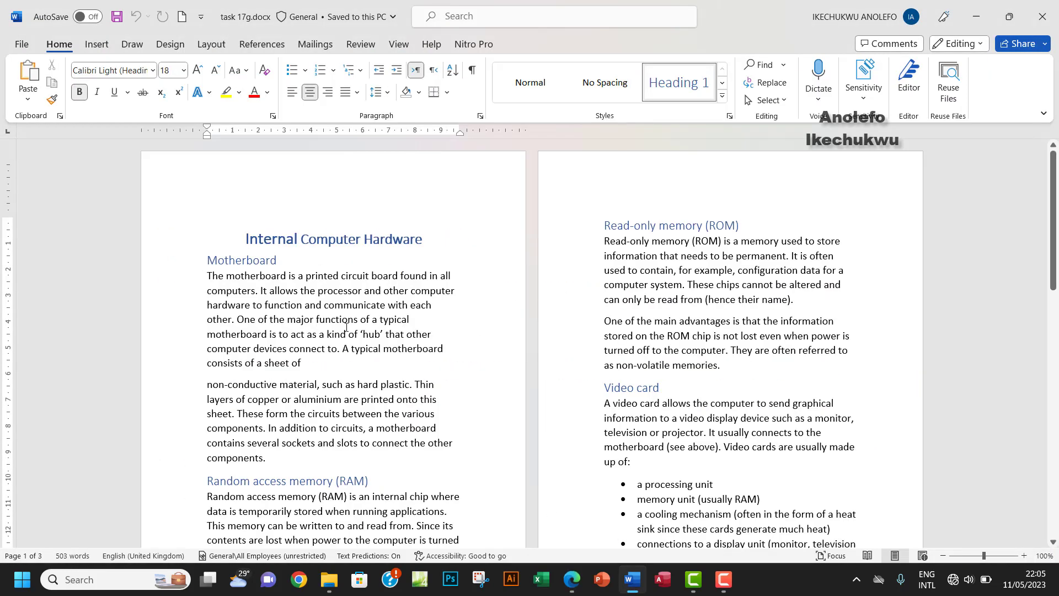
Bookmark the title 'Internal Computer Hardware' with the name Internal_Hardware
left_click_drag(247, 238, 409, 238)
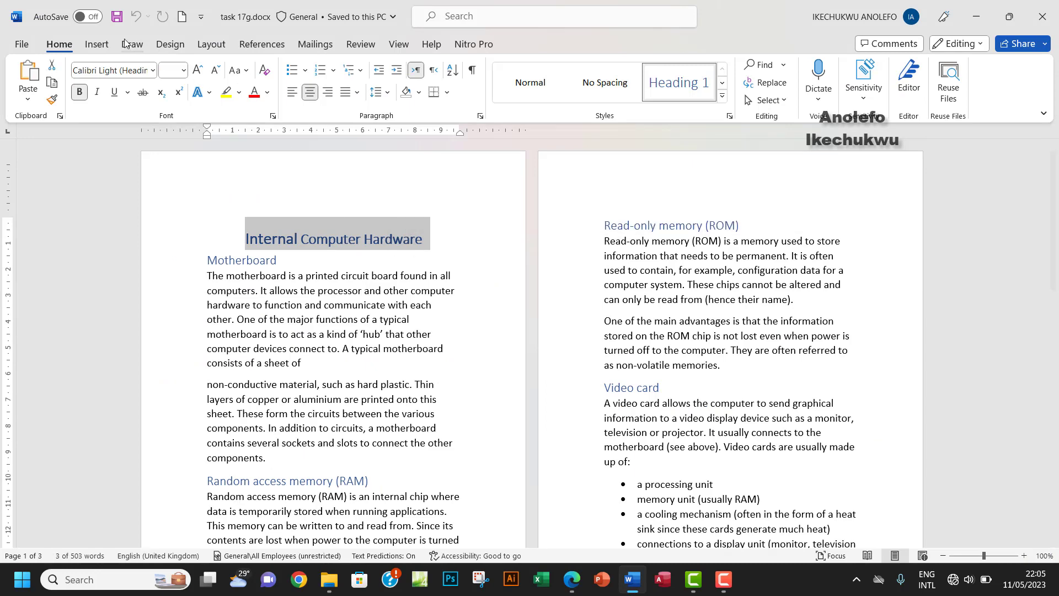
left_click(97, 42)
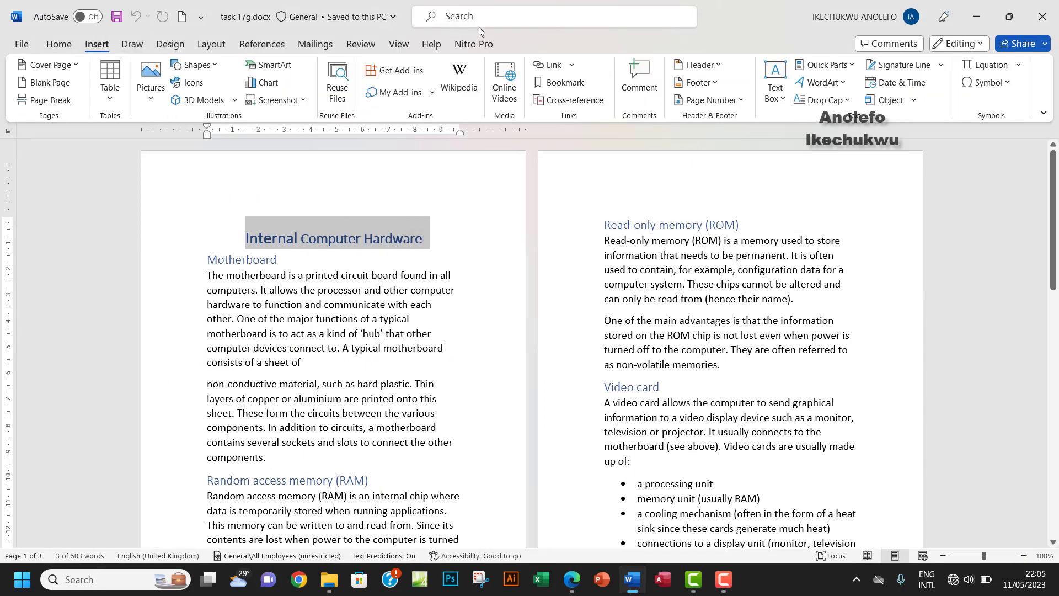
left_click(565, 85)
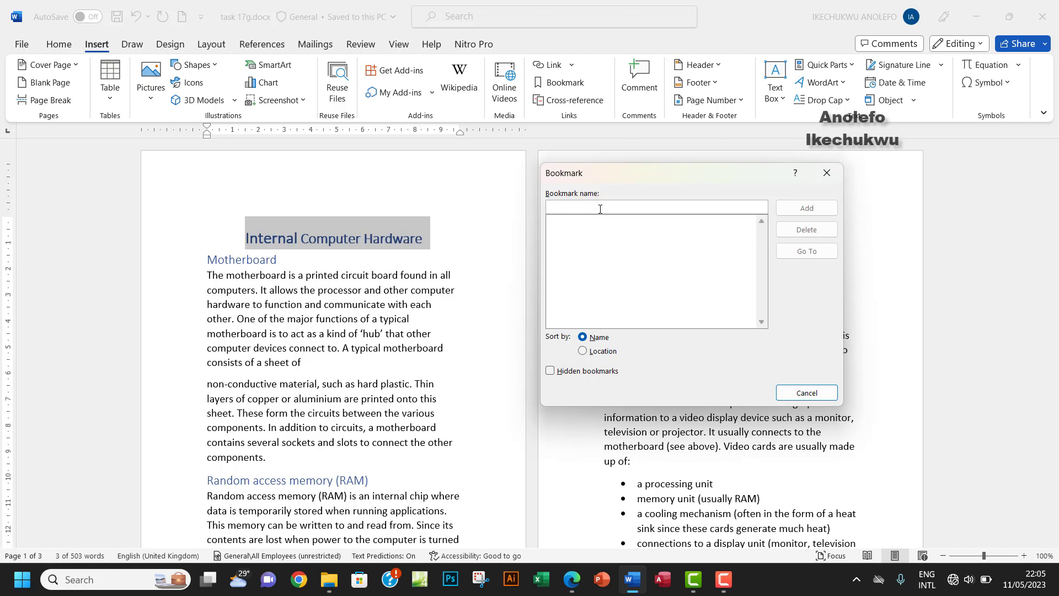
type("Internal")
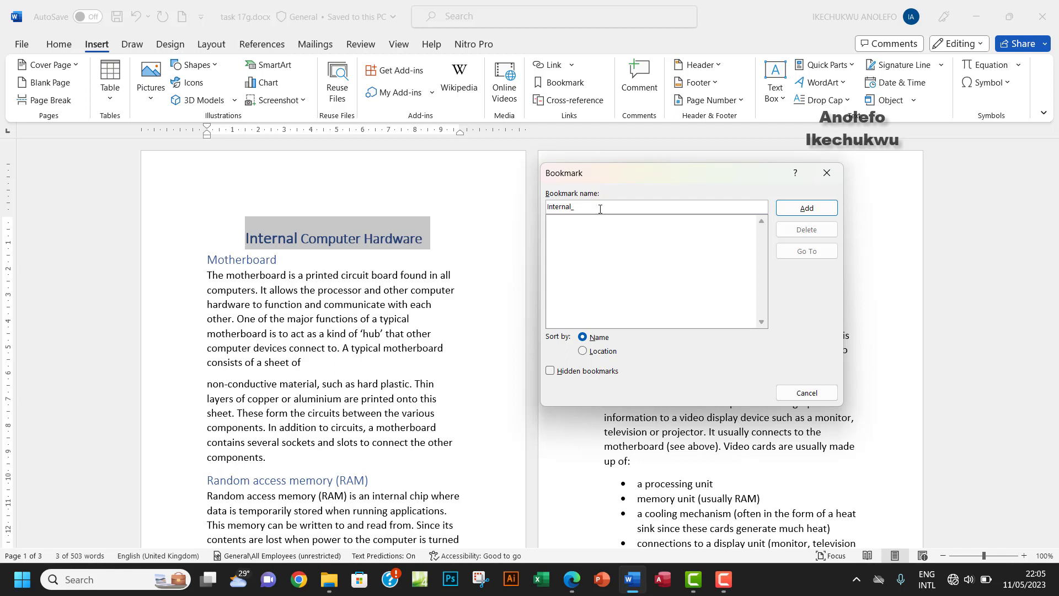
type("_Hardware")
left_click(806, 208)
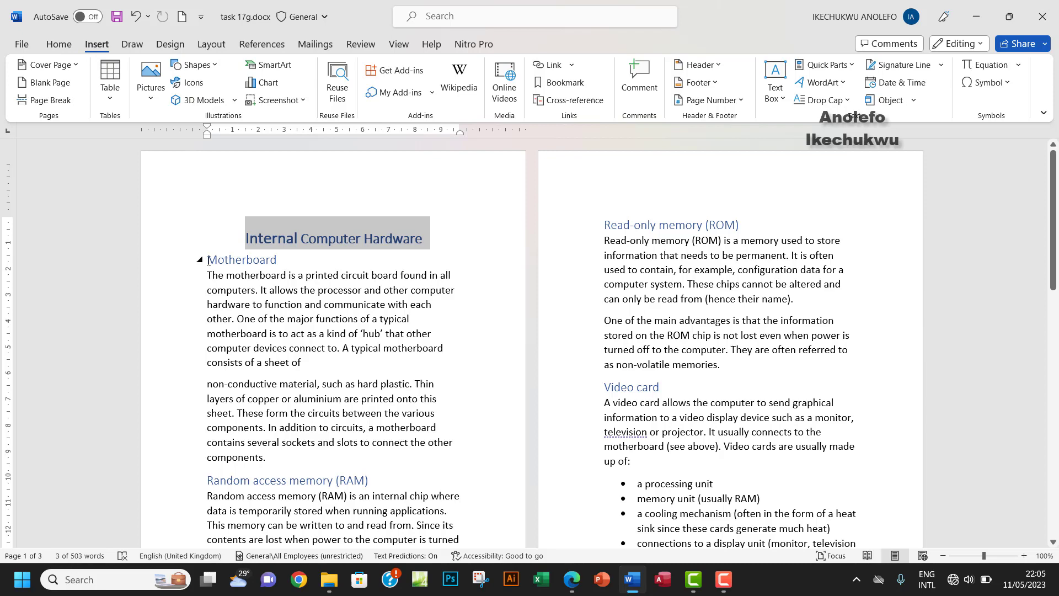
Add a bookmark named Motherboard to the Motherboard sub-title, then scroll down to the RAM heading
left_click_drag(215, 261, 277, 264)
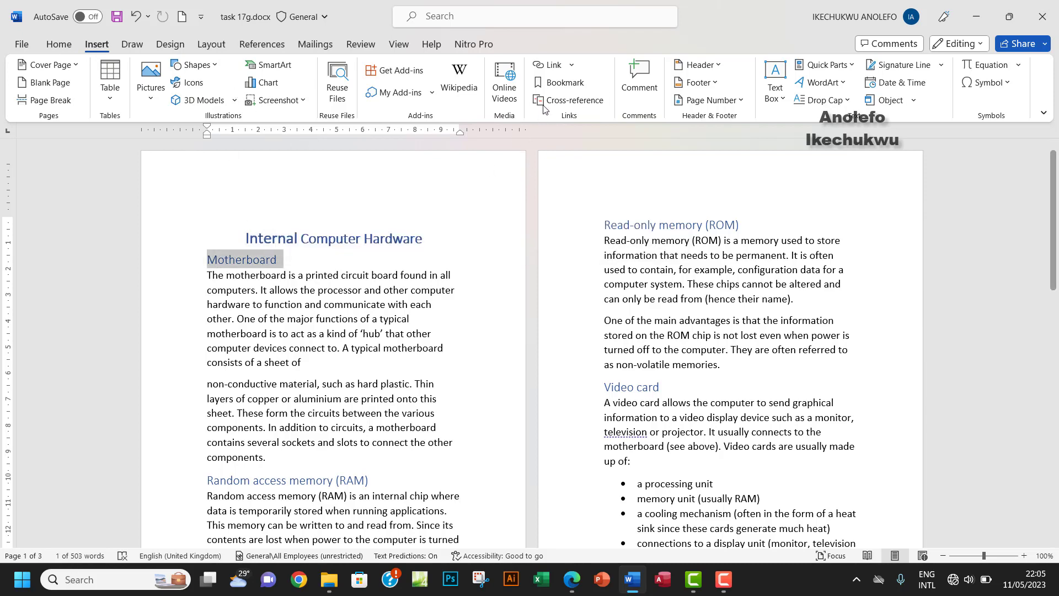
left_click(560, 83)
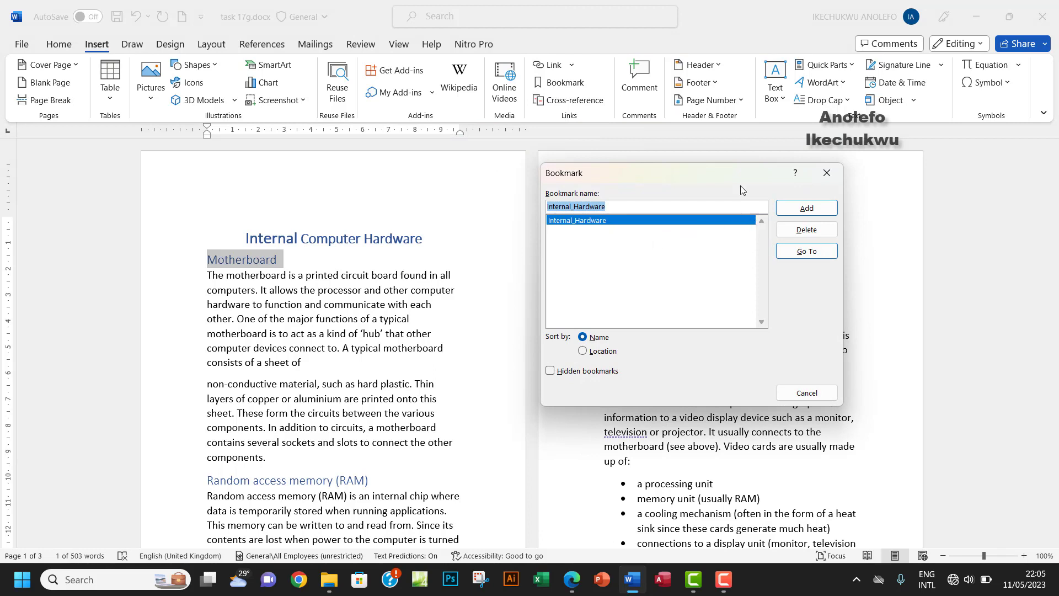
type("Mother")
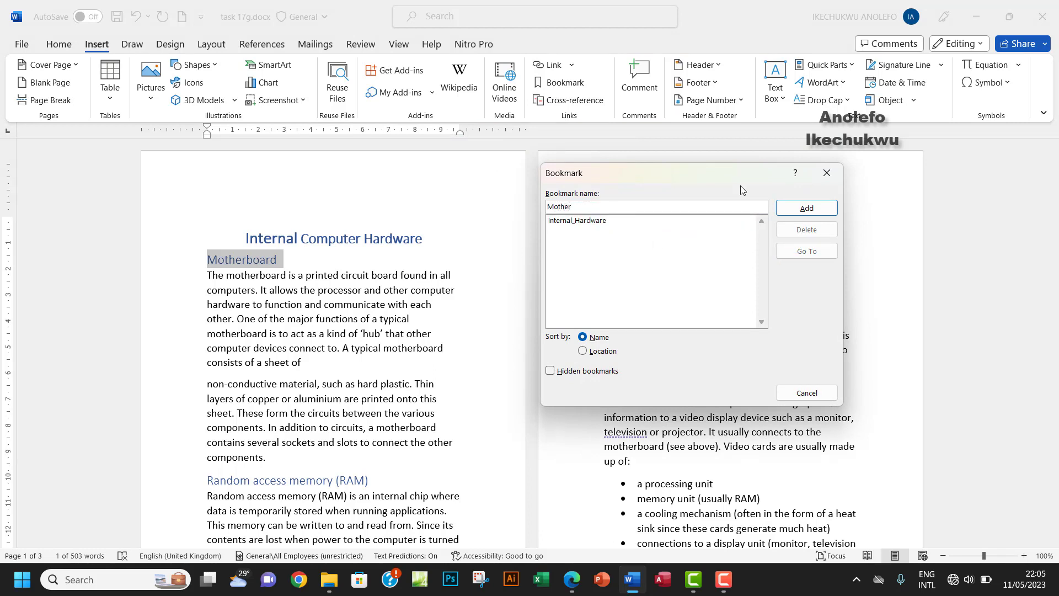
type("board")
left_click(805, 208)
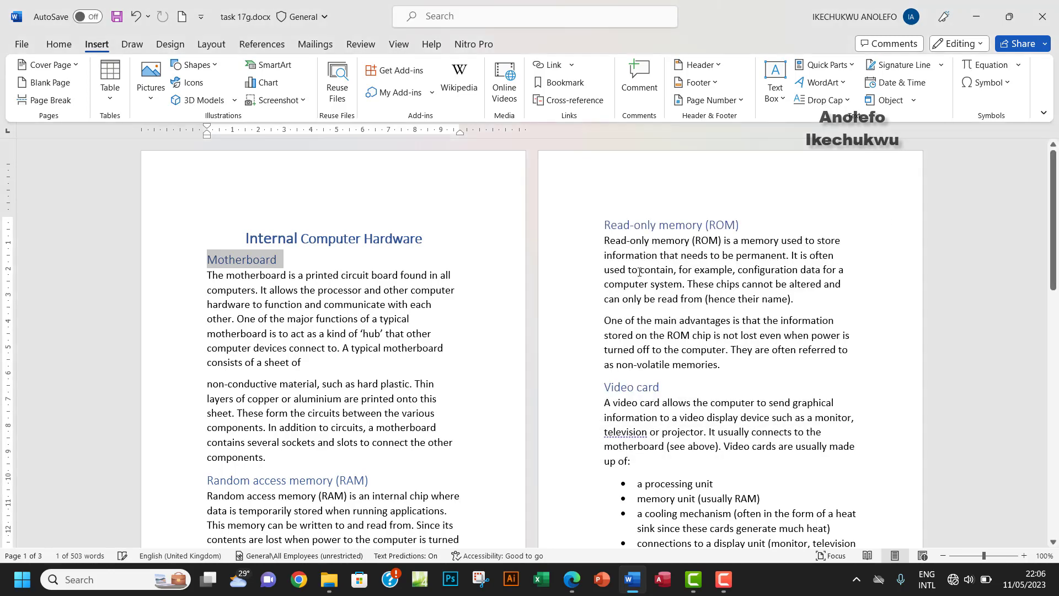
scroll(407, 299, "down", 3)
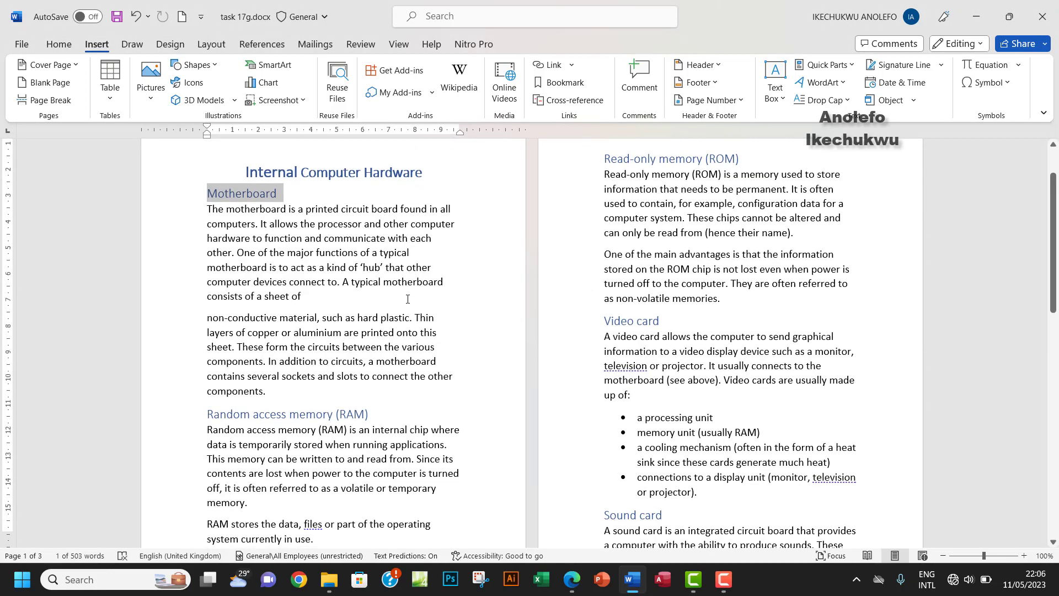
scroll(407, 299, "down", 1)
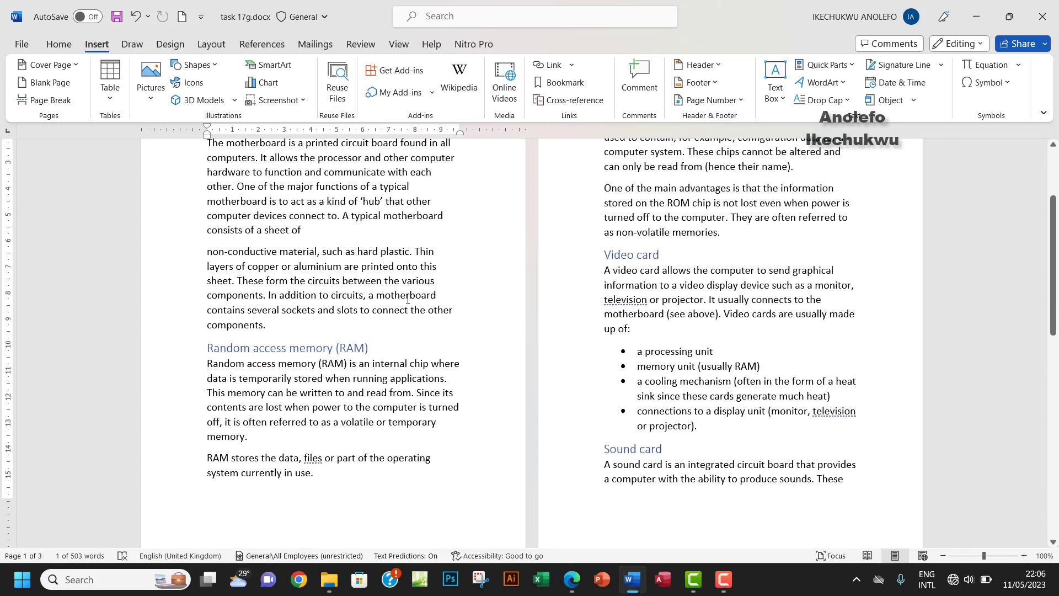
scroll(407, 299, "down", 2)
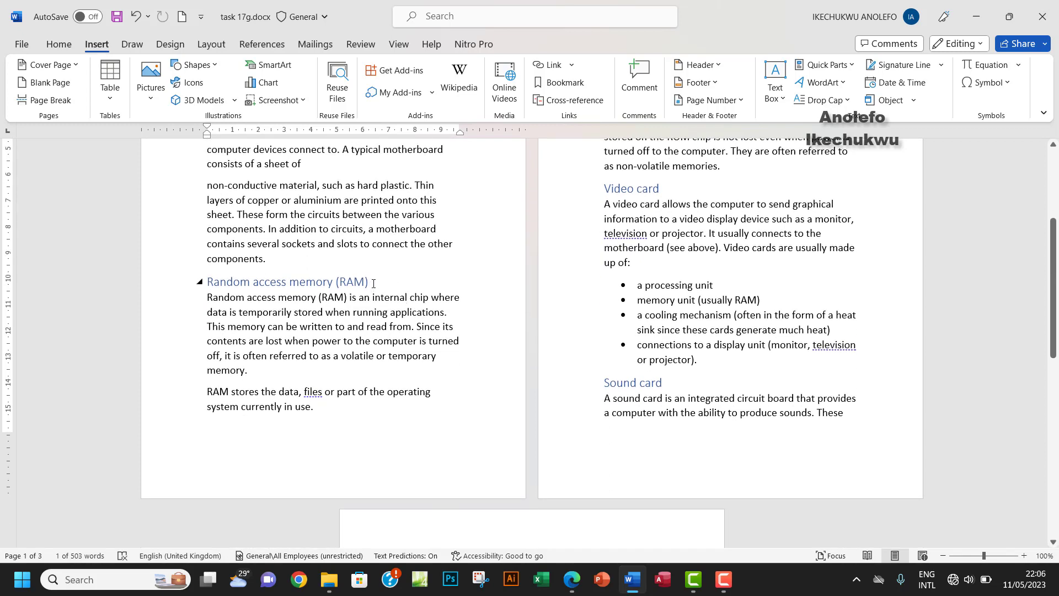
Bookmark the RAM and ROM sub-titles as RAM and ROM
left_click_drag(372, 282, 214, 283)
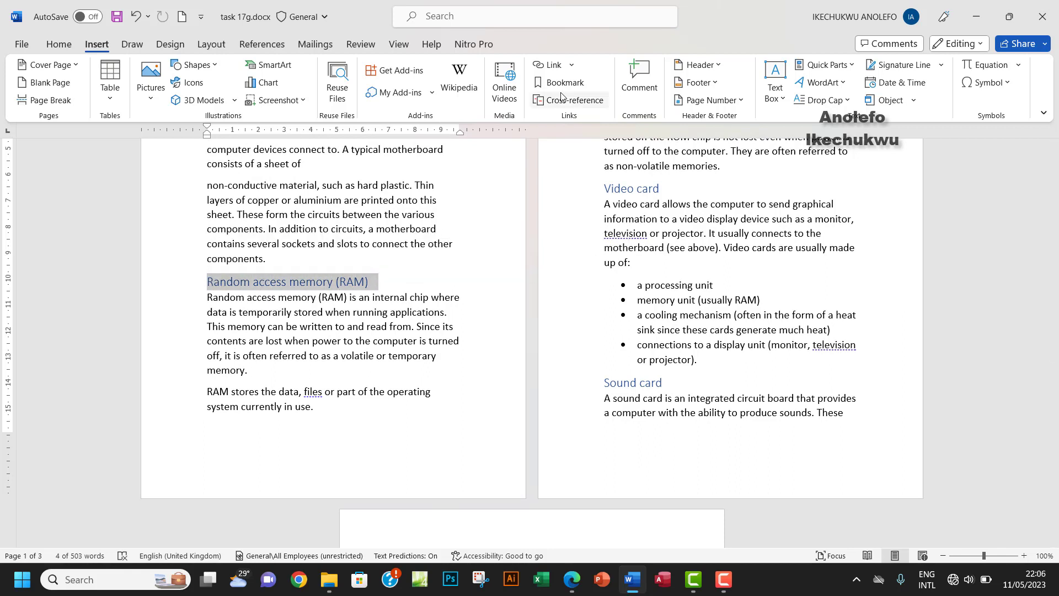
left_click(560, 82)
type("Random")
key("BackSpace")
key("BackSpace")
key("BackSpace")
key("BackSpace")
key("BackSpace")
type("AM")
left_click(819, 208)
scroll(717, 276, "up", 4)
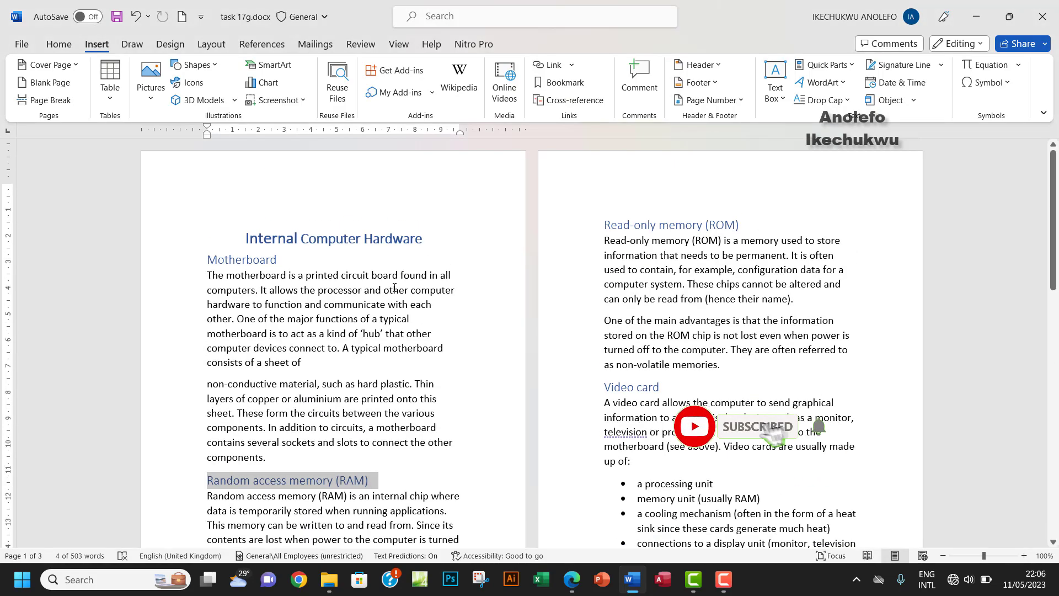
left_click_drag(745, 225, 605, 225)
left_click(563, 88)
type("ROM")
key("Return")
Bookmark the Video card and Sound card sub-titles as Video_Card and Sound_Card
scroll(668, 244, "down", 3)
left_click_drag(665, 221, 605, 221)
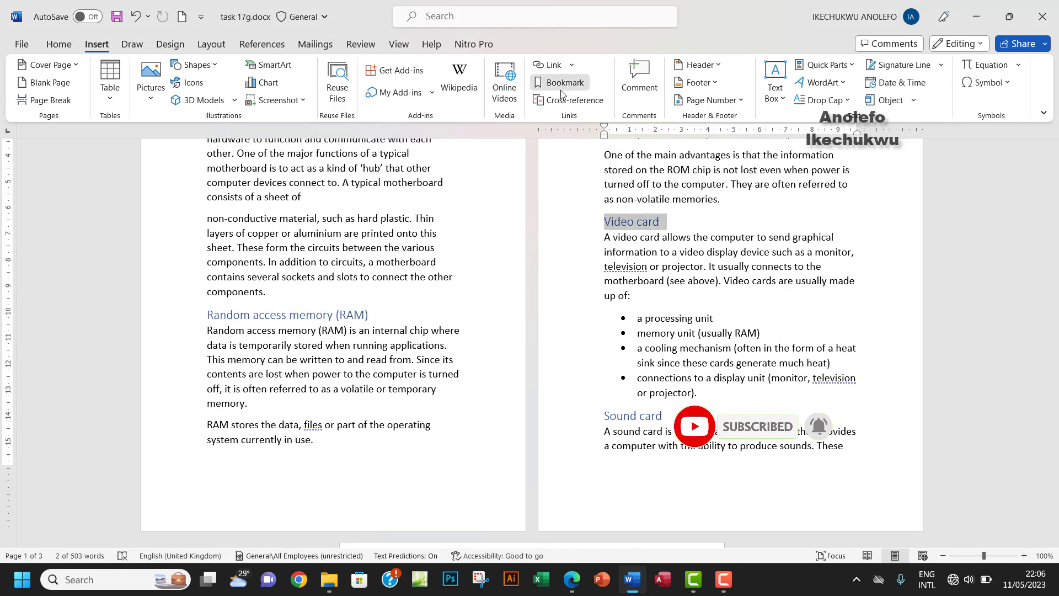
left_click(564, 82)
type("Video_Card")
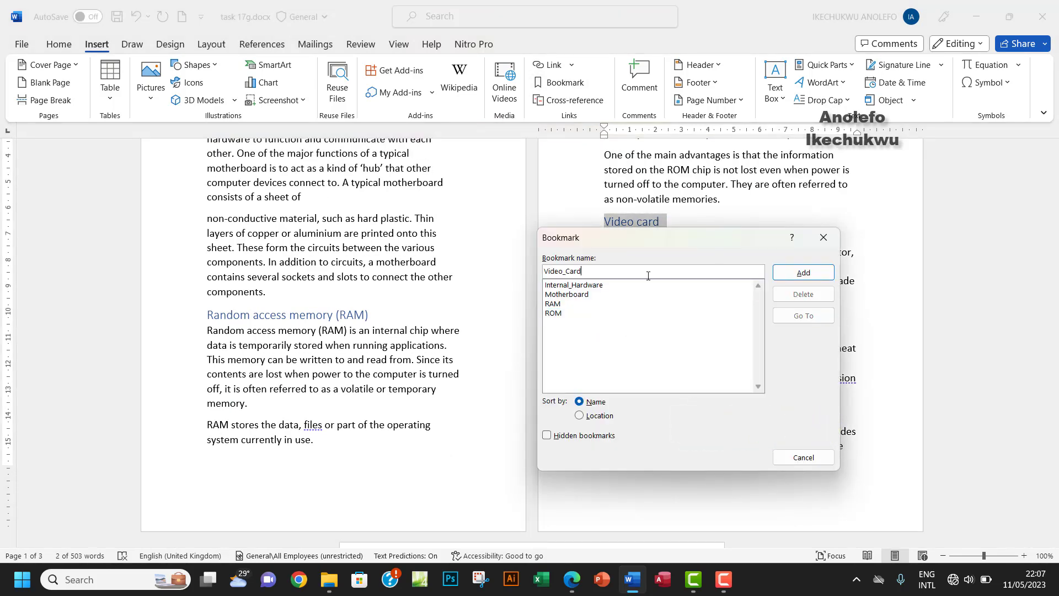
left_click(787, 272)
scroll(717, 331, "down", 3)
left_click_drag(666, 349, 605, 350)
left_click(563, 82)
type("sound_Card")
left_click(803, 116)
Bookmark the HDD/SSD sub-title as HDD_SSD
scroll(552, 331, "down", 5)
left_click_drag(466, 298, 411, 285)
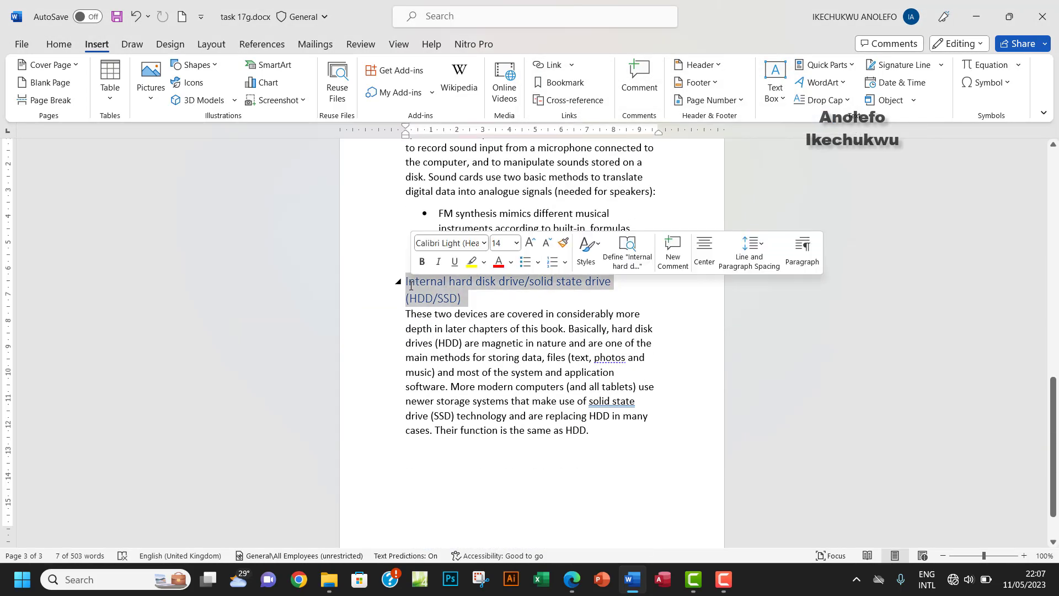
key("ctrl+shift+F5")
type("HDD_SS")
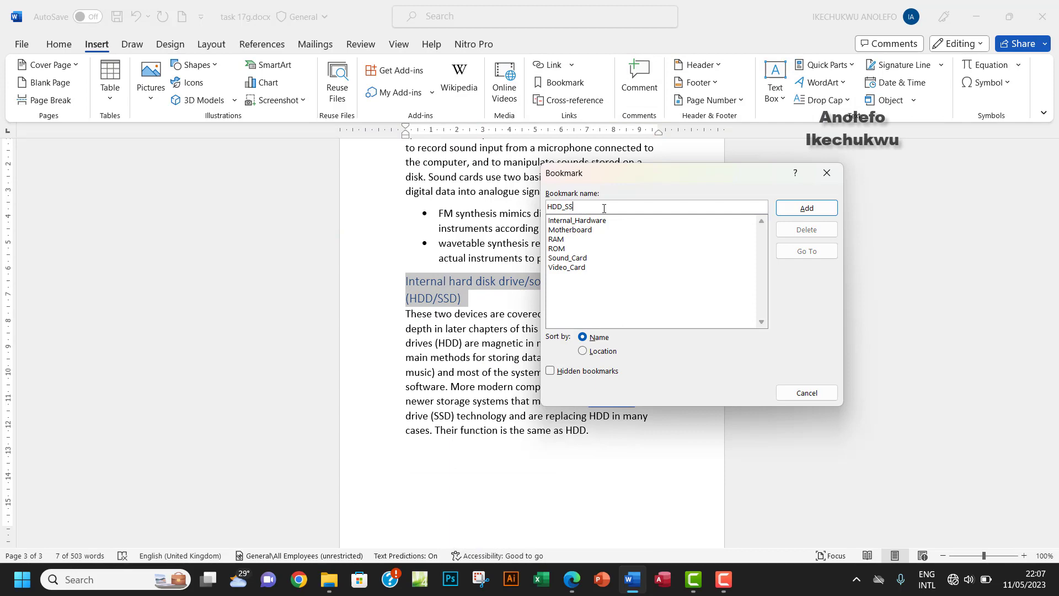
type("D")
left_click(806, 208)
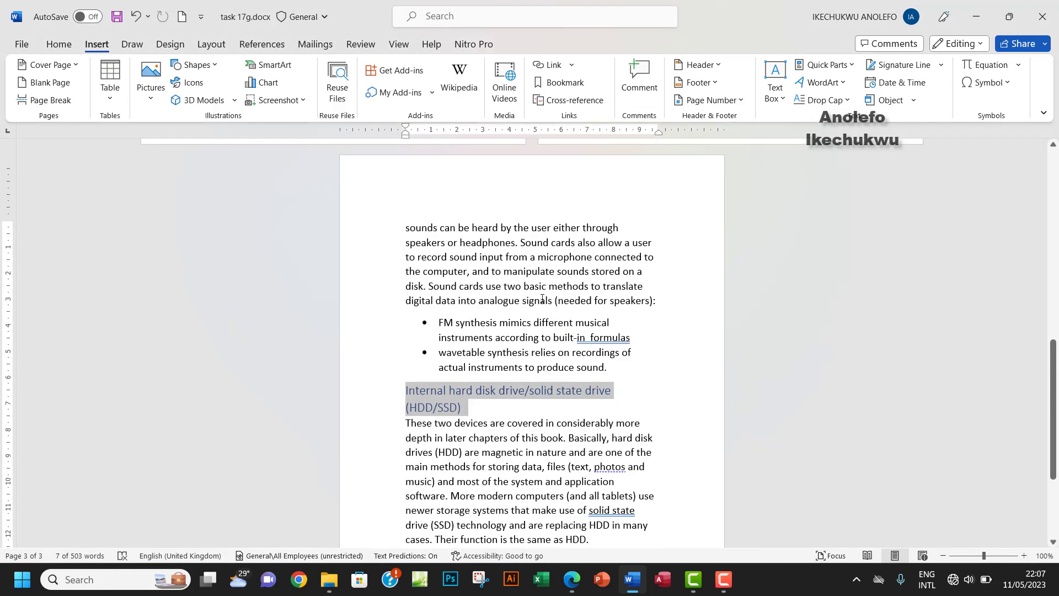
Deselect the heading and list all bookmarks in the Bookmark dialog sorted by Location
left_click(542, 298)
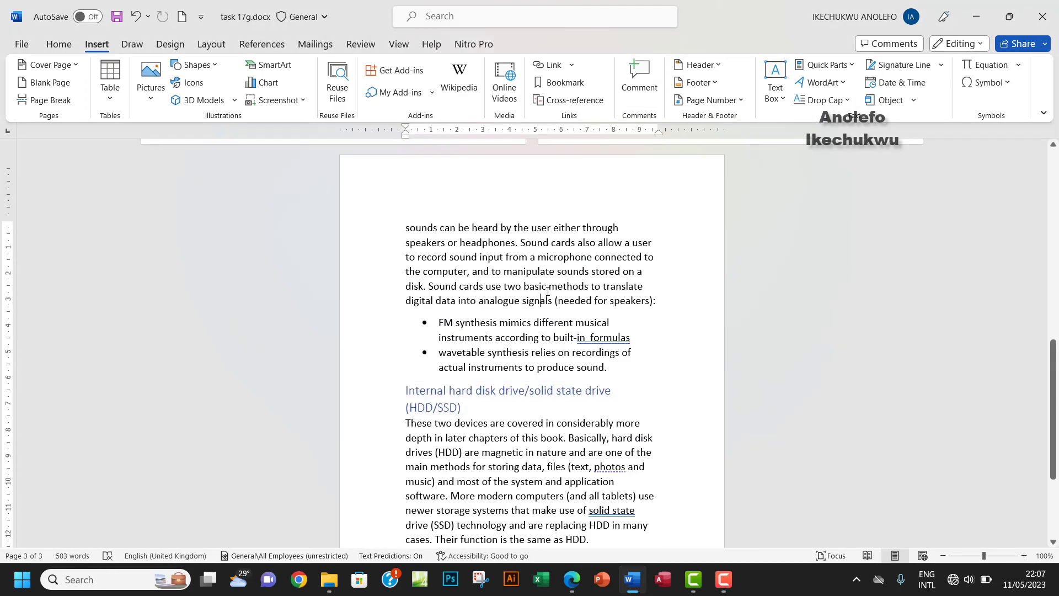
left_click(564, 85)
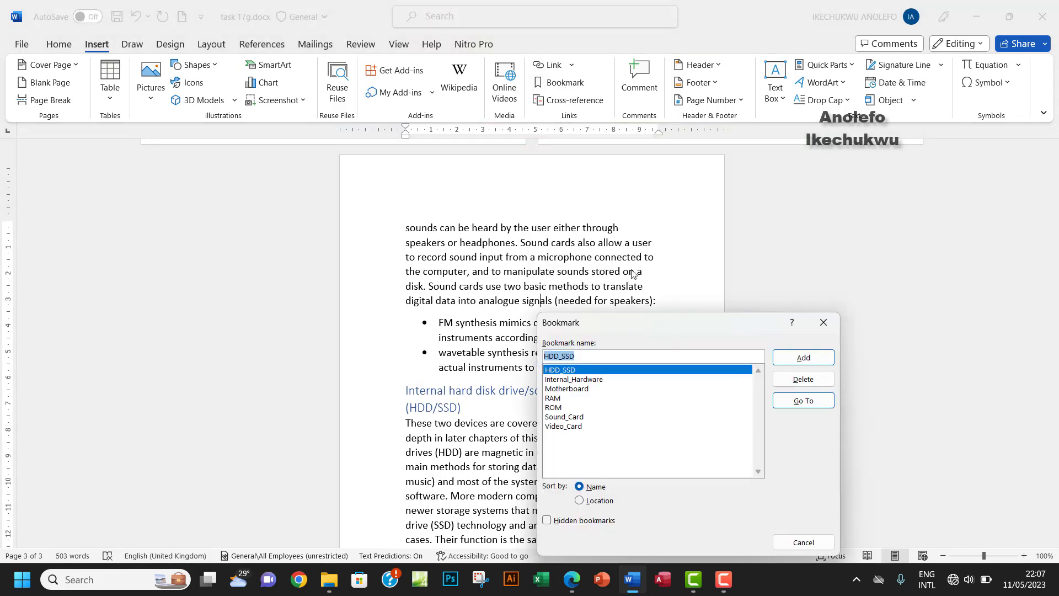
left_click_drag(665, 438, 603, 192)
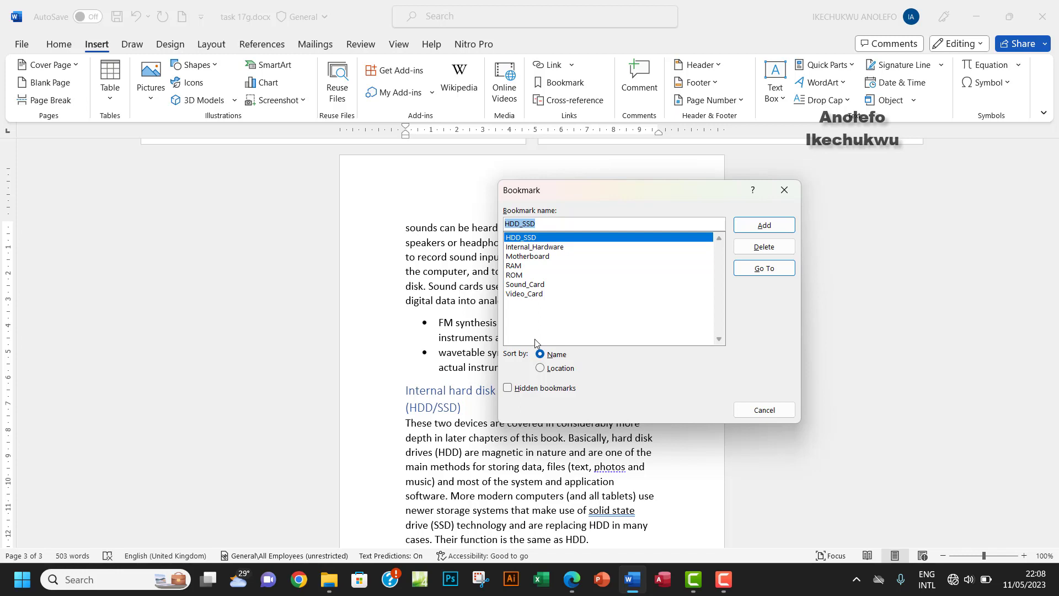
left_click(541, 368)
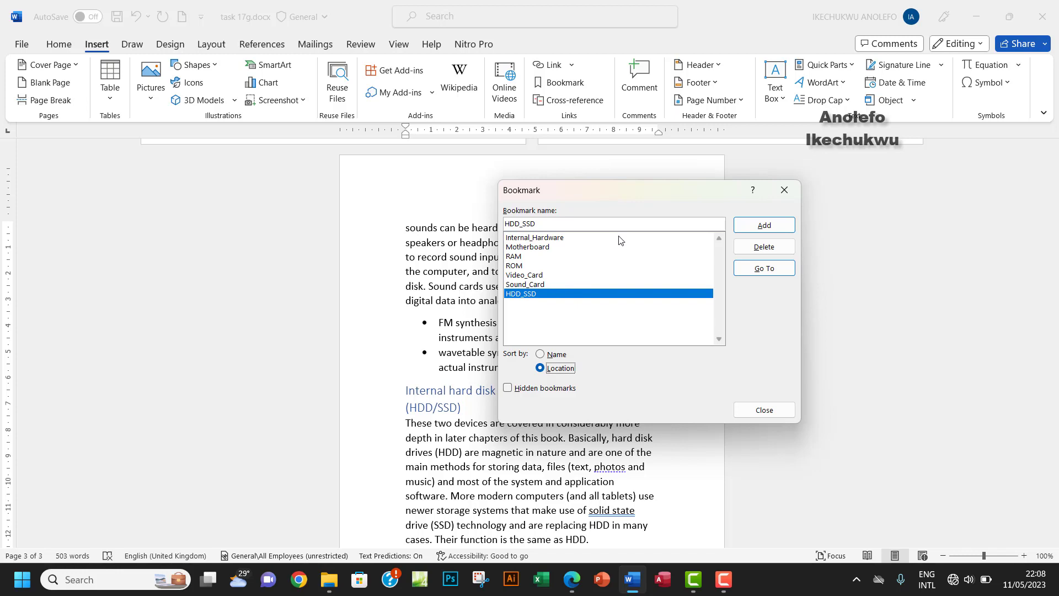
Go To the Internal_Hardware bookmark, then the Video_Card bookmark, confirming each reaches its heading
left_click_drag(608, 198, 747, 186)
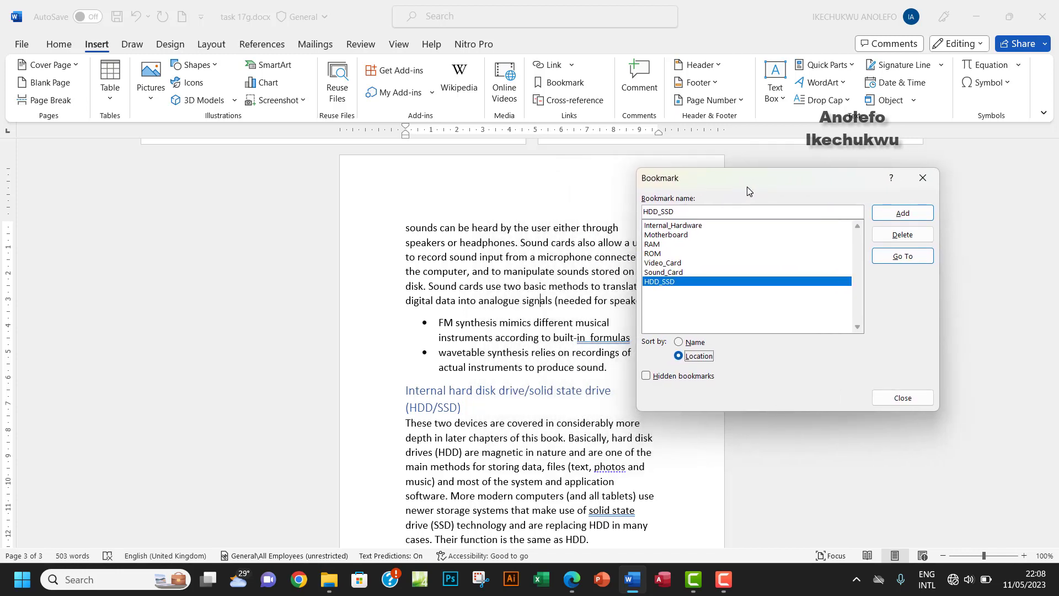
left_click(662, 226)
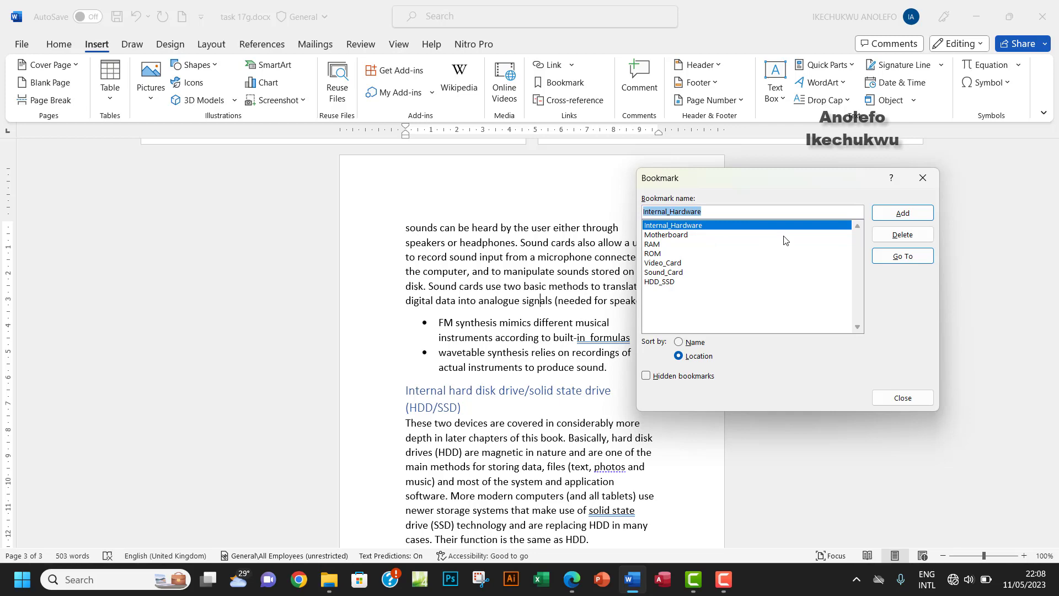
left_click(900, 256)
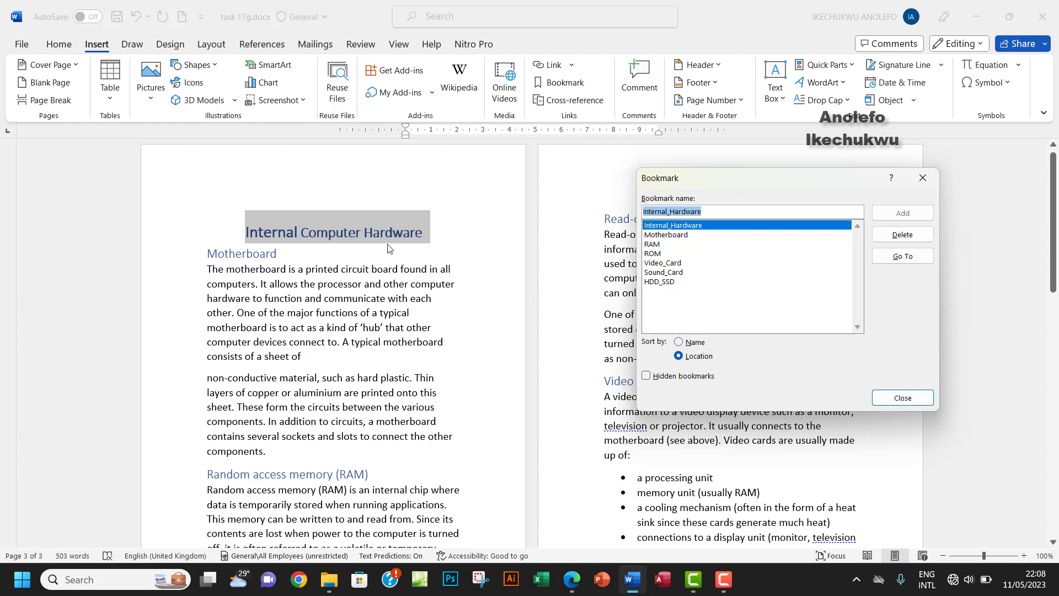
left_click(666, 263)
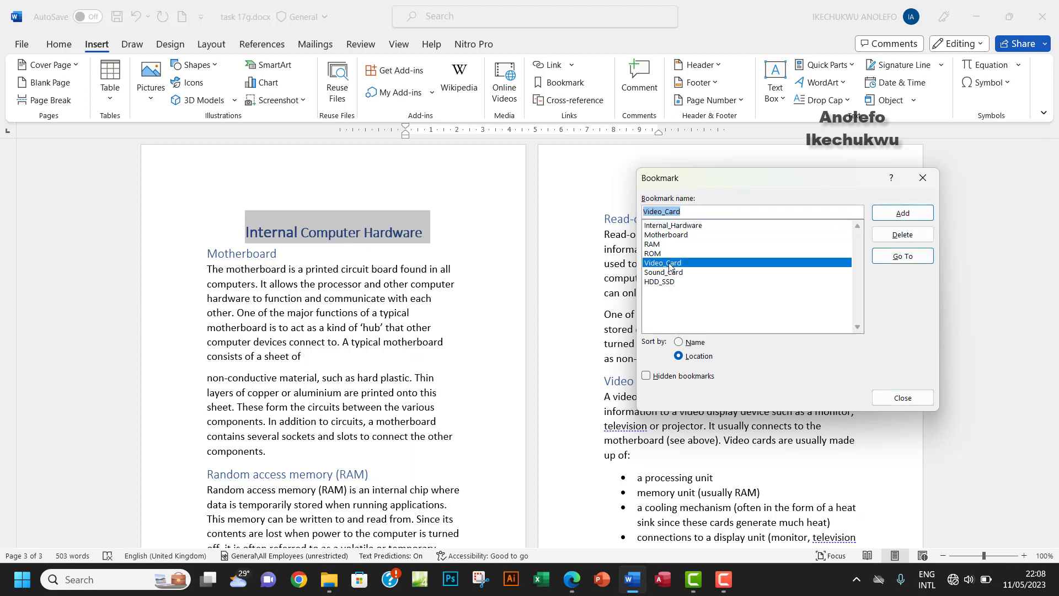
left_click(895, 258)
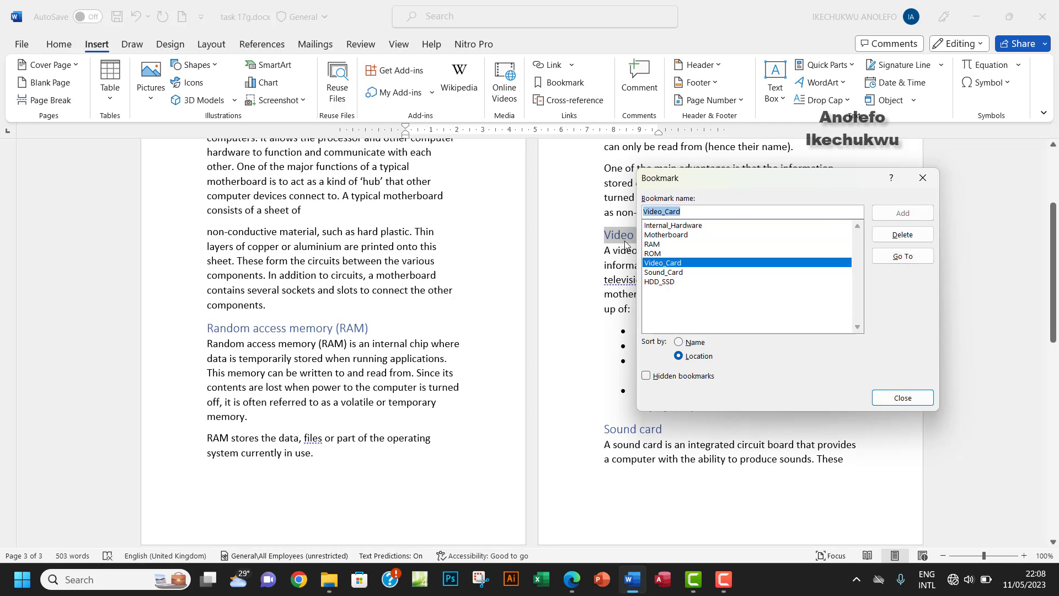